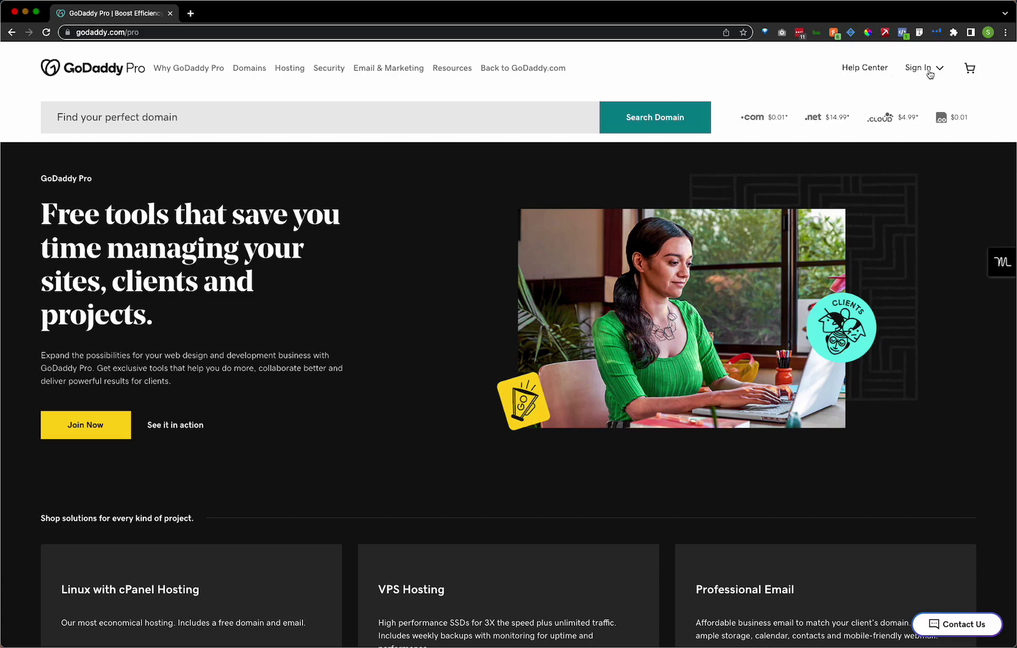
- Sign in to GoDaddy with the account username and password, landing on My Products
left_click(930, 74)
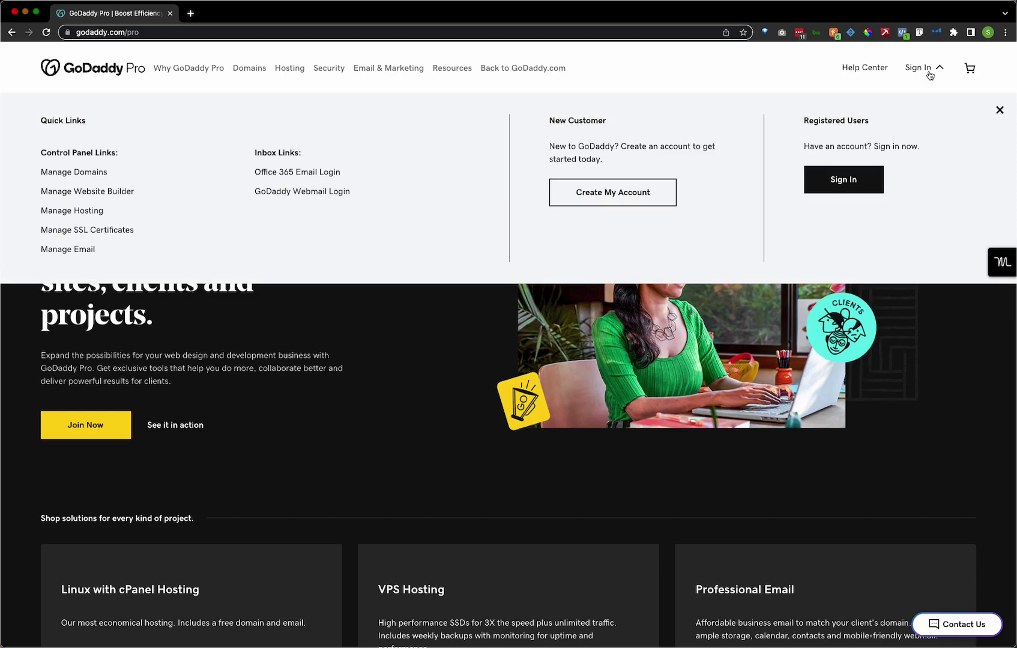
left_click(832, 181)
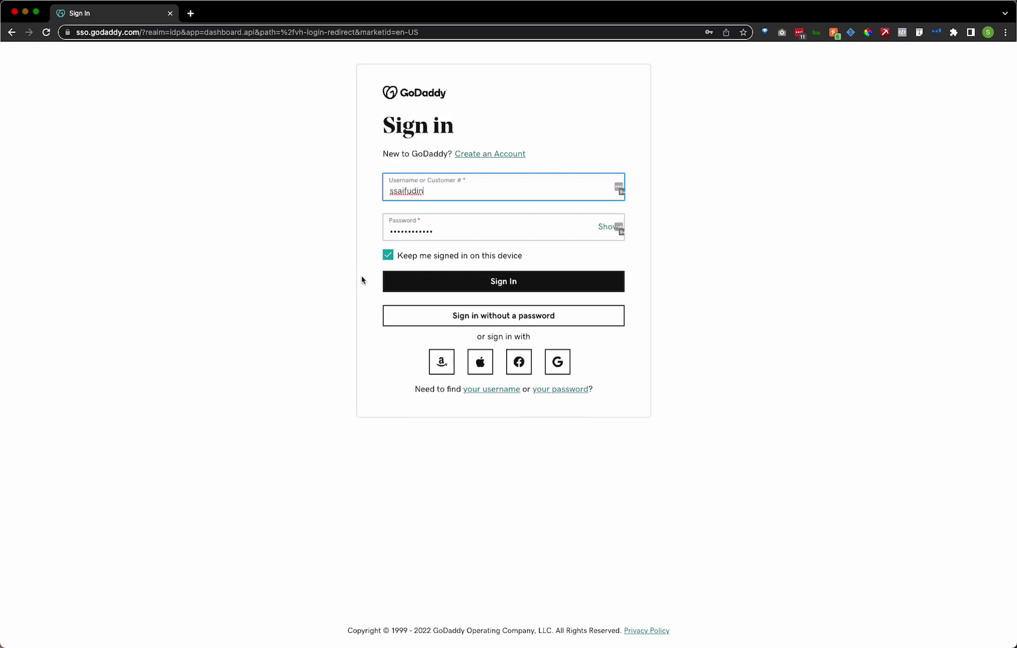
left_click(490, 290)
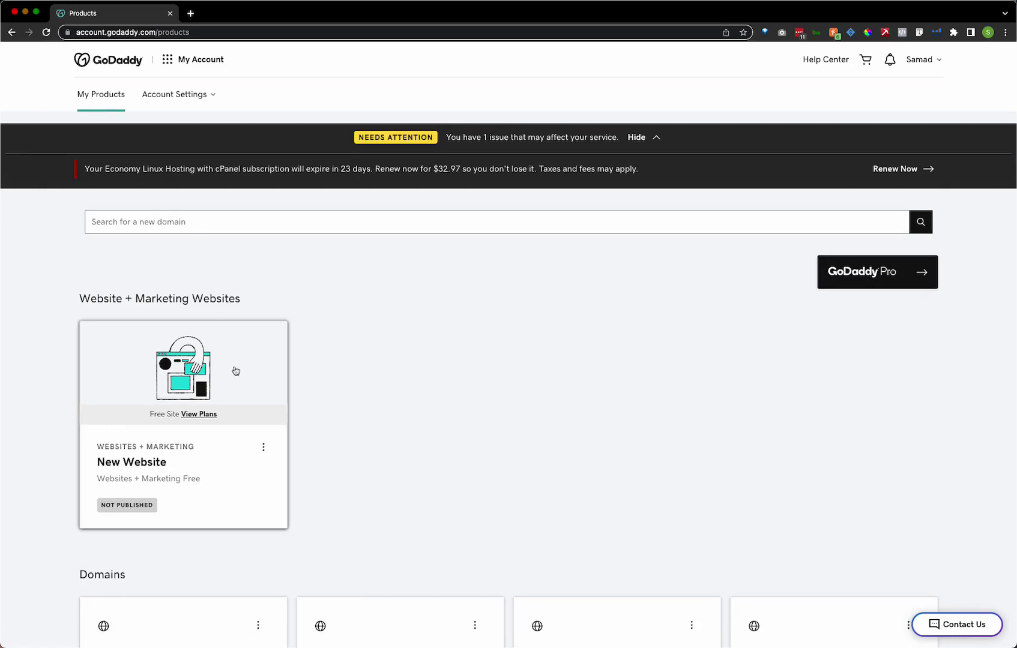
- Go to the Delegate Access page from the Account Settings menu
scroll(236, 372, "down", 3)
scroll(237, 373, "up", 4)
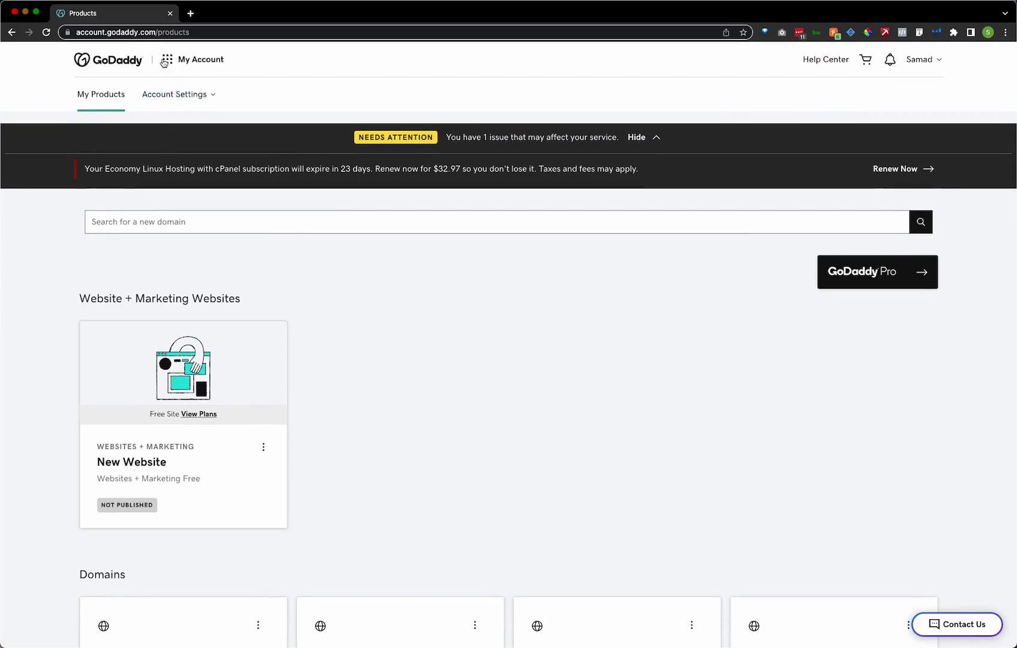
left_click(202, 98)
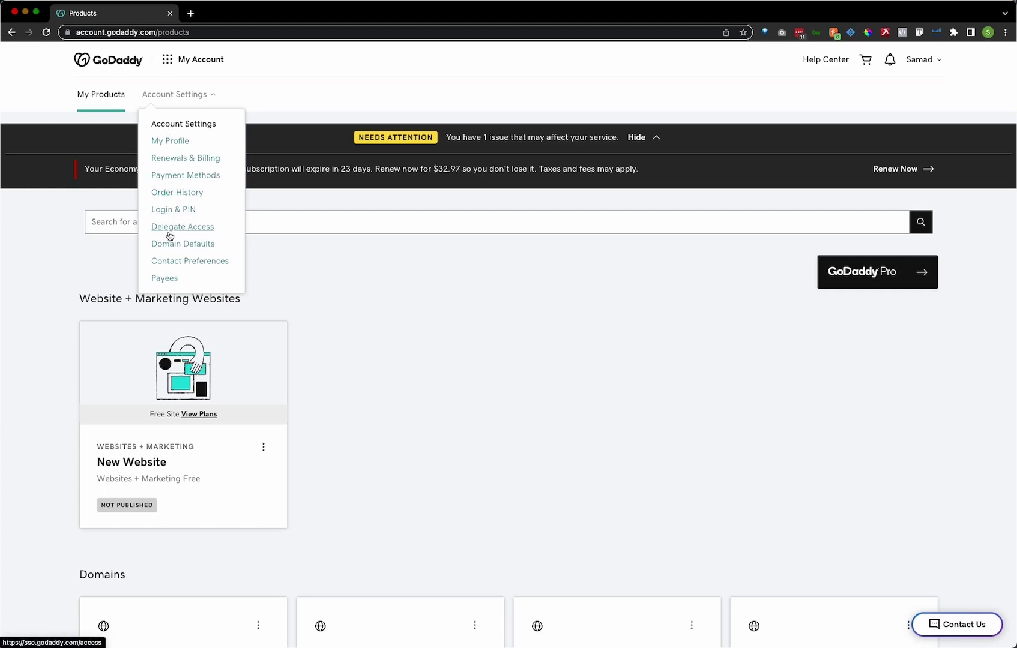
left_click(169, 233)
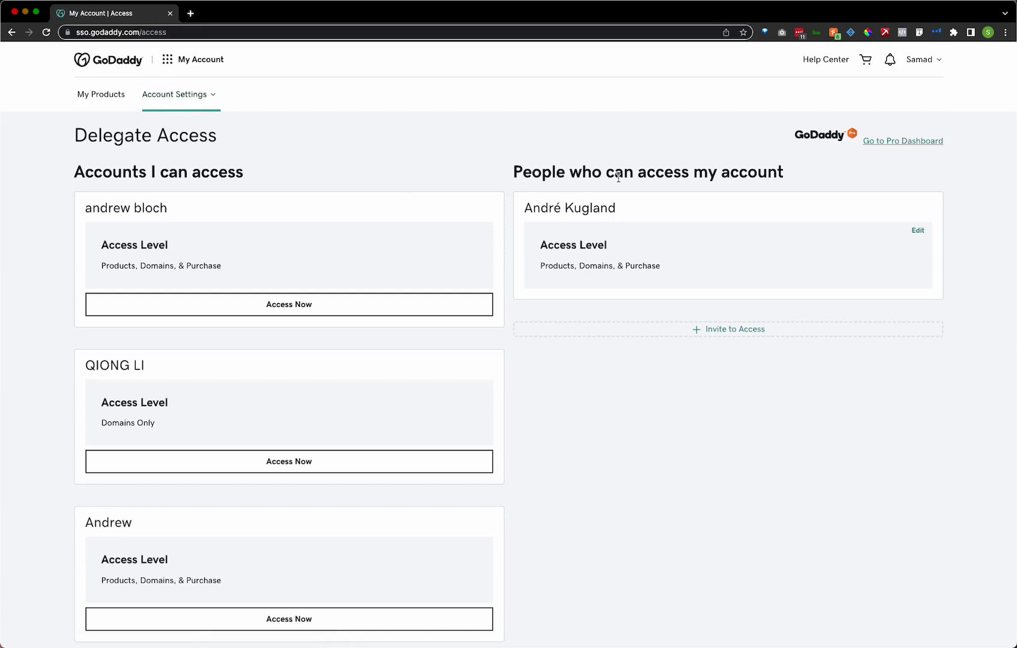
- Briefly check the signed-in account details and the Account Settings menu, then close both
left_click(926, 61)
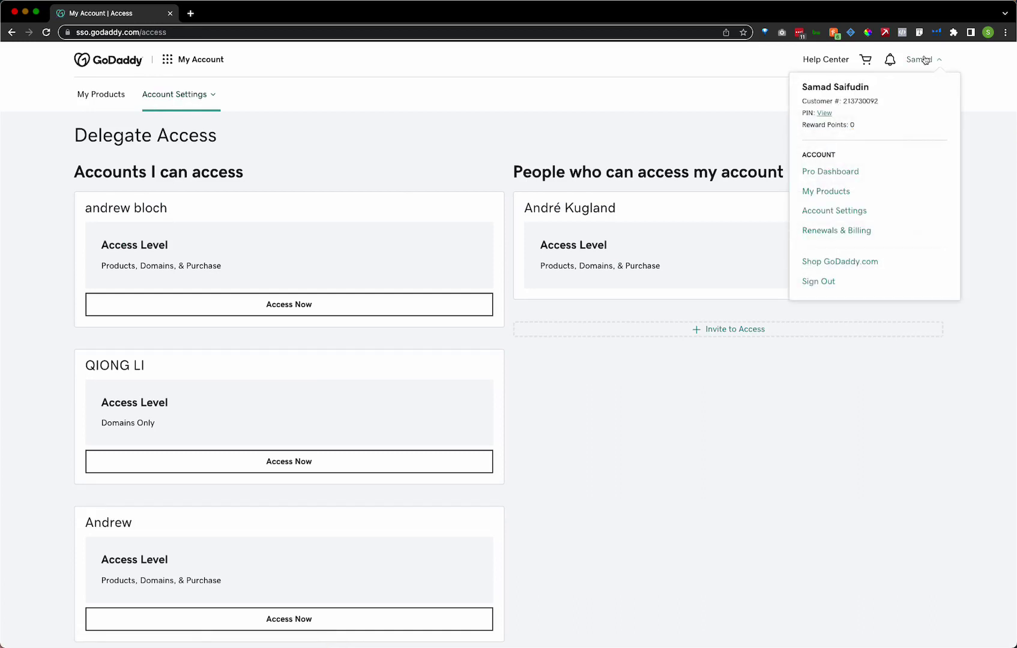
left_click(529, 88)
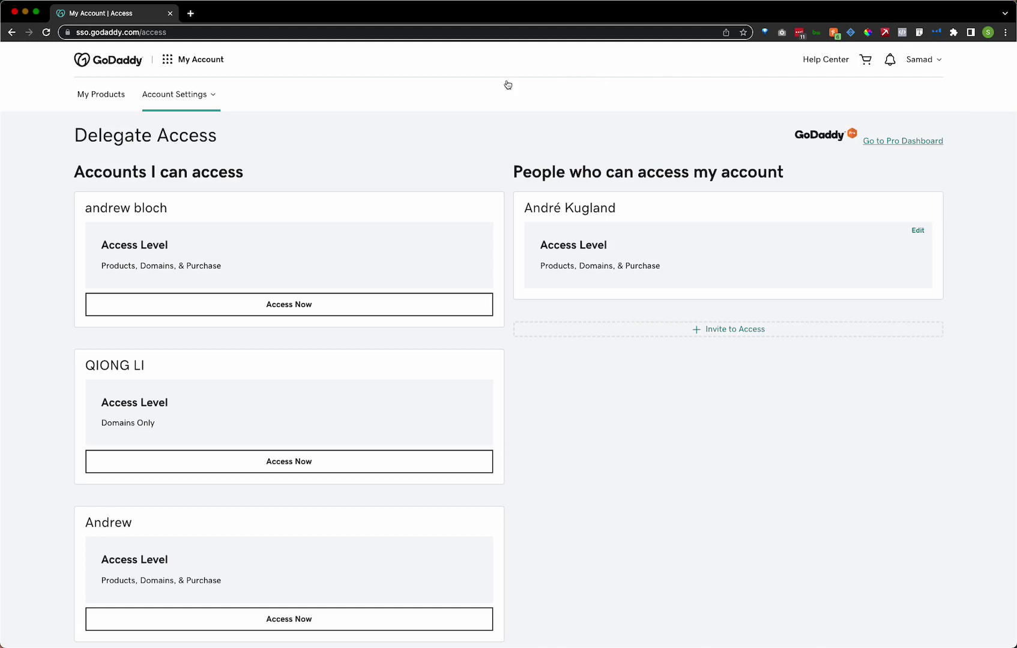
left_click(170, 94)
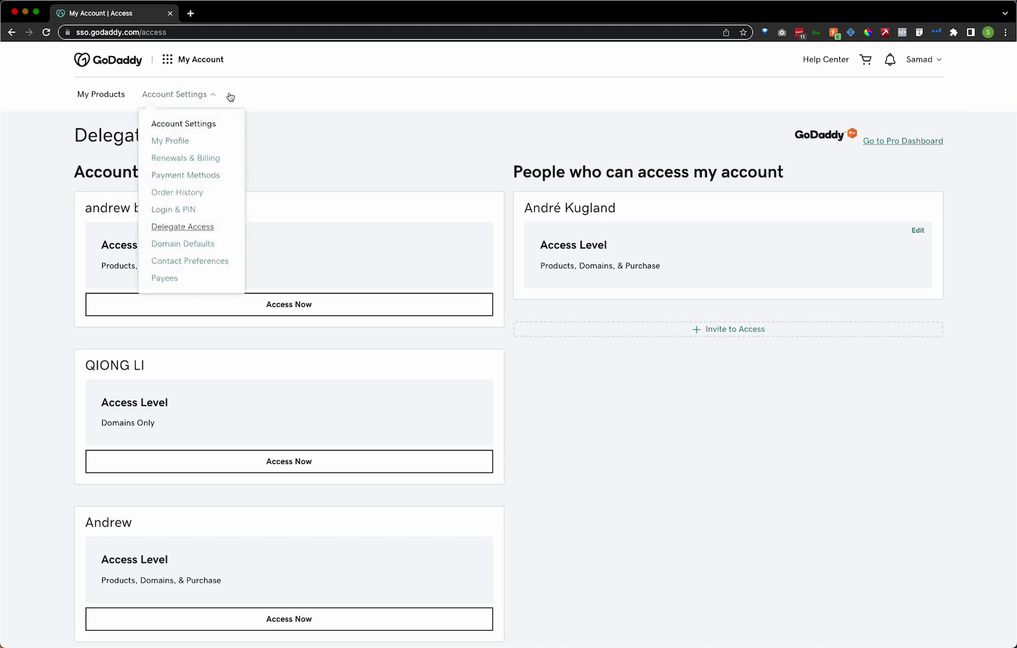
left_click(367, 107)
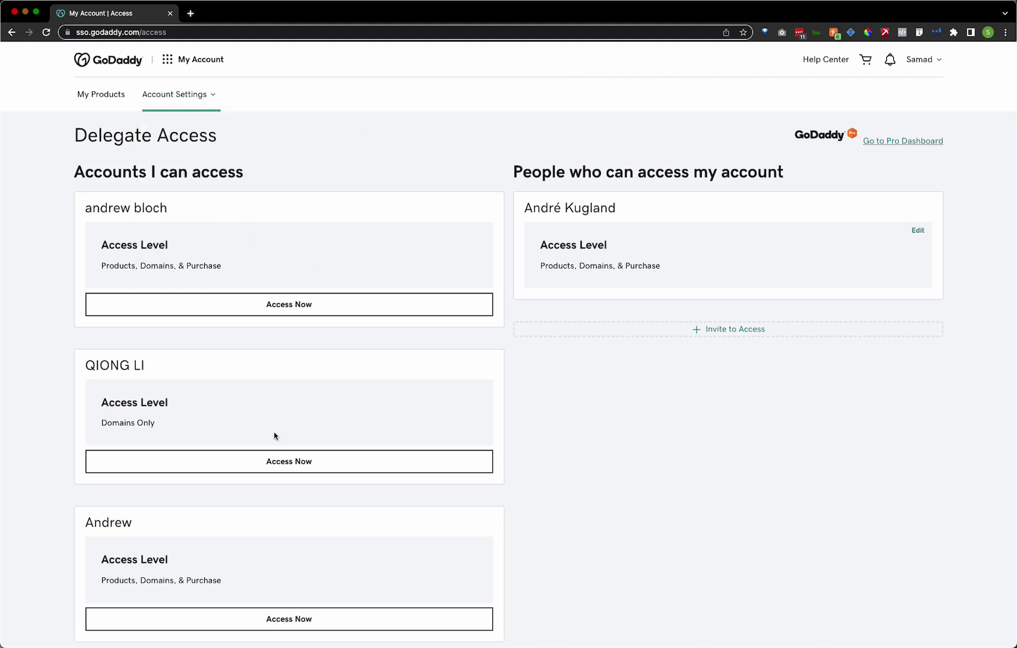
- Scroll down to the bottom of the accessible client accounts list
scroll(275, 436, "down", 5)
scroll(275, 436, "down", 2)
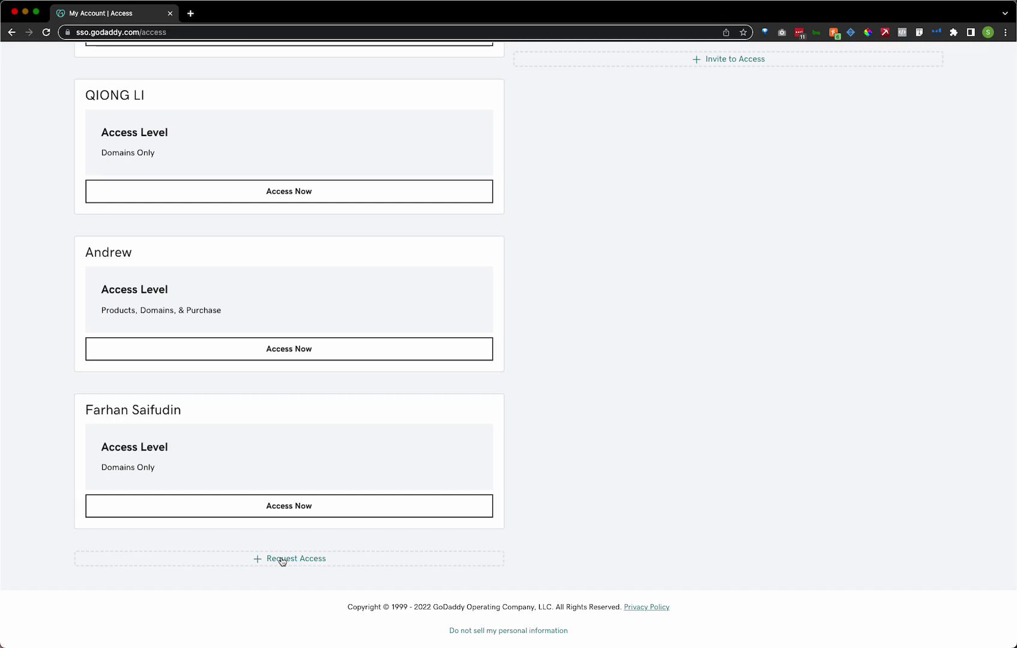
scroll(281, 560, "up", 5)
scroll(281, 561, "down", 5)
left_click(305, 561)
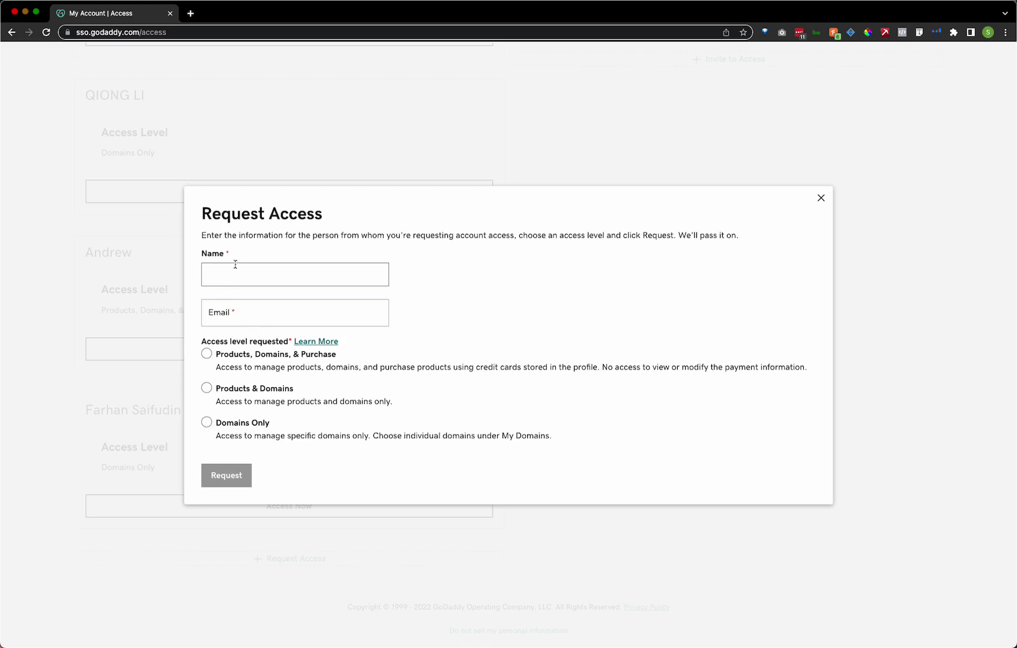
left_click(213, 315)
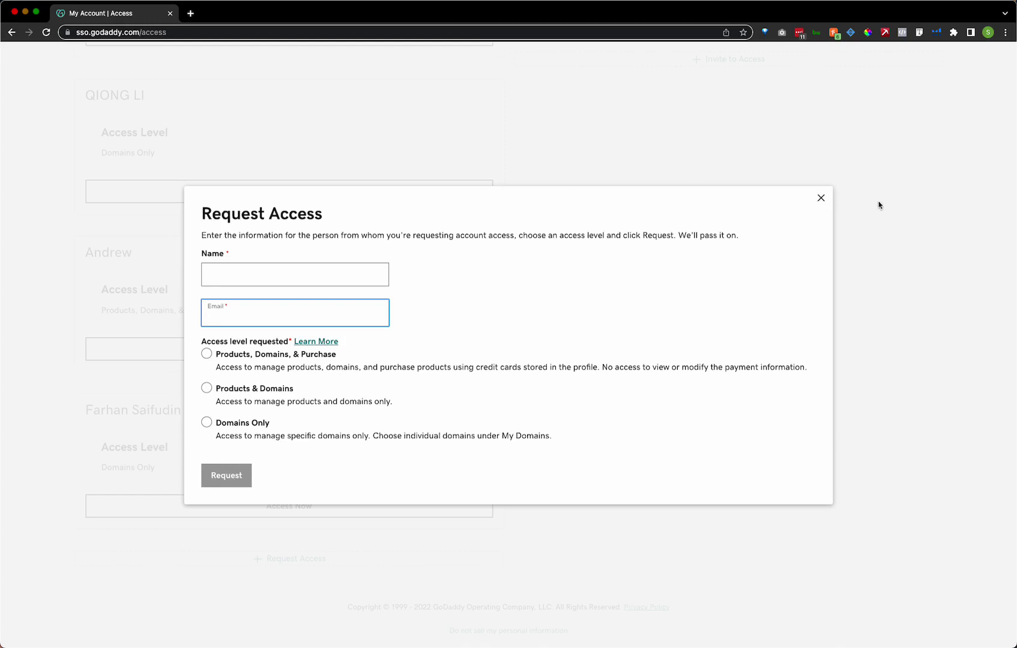
- Cancel the access request form and scroll back through the Delegate Access account cards
left_click(822, 198)
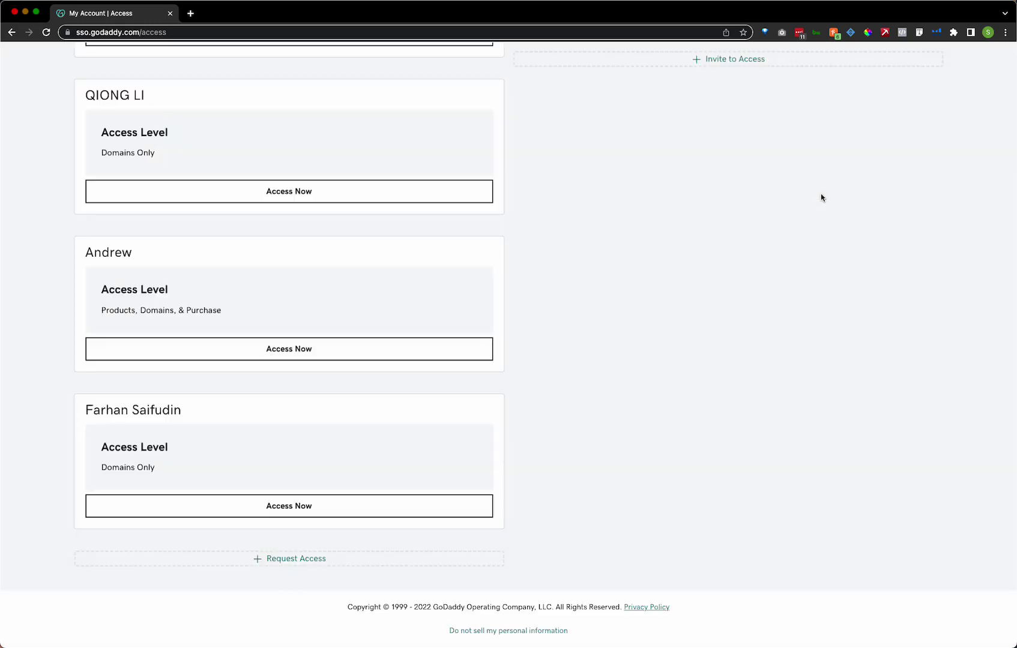
scroll(275, 373, "up", 3)
scroll(275, 373, "up", 3)
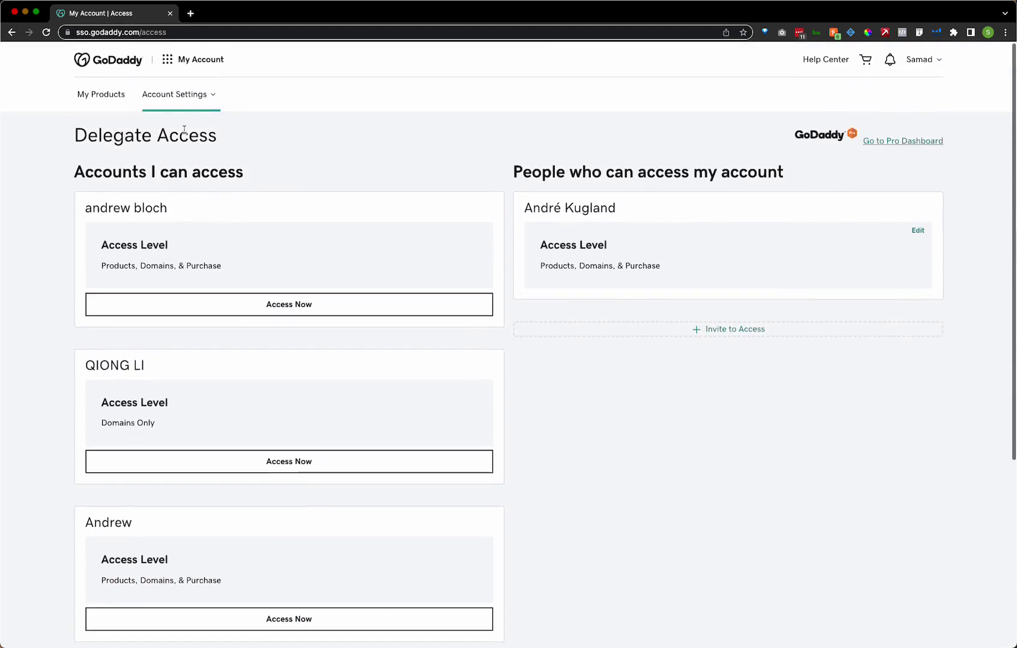
scroll(193, 334, "down", 1)
scroll(192, 335, "down", 3)
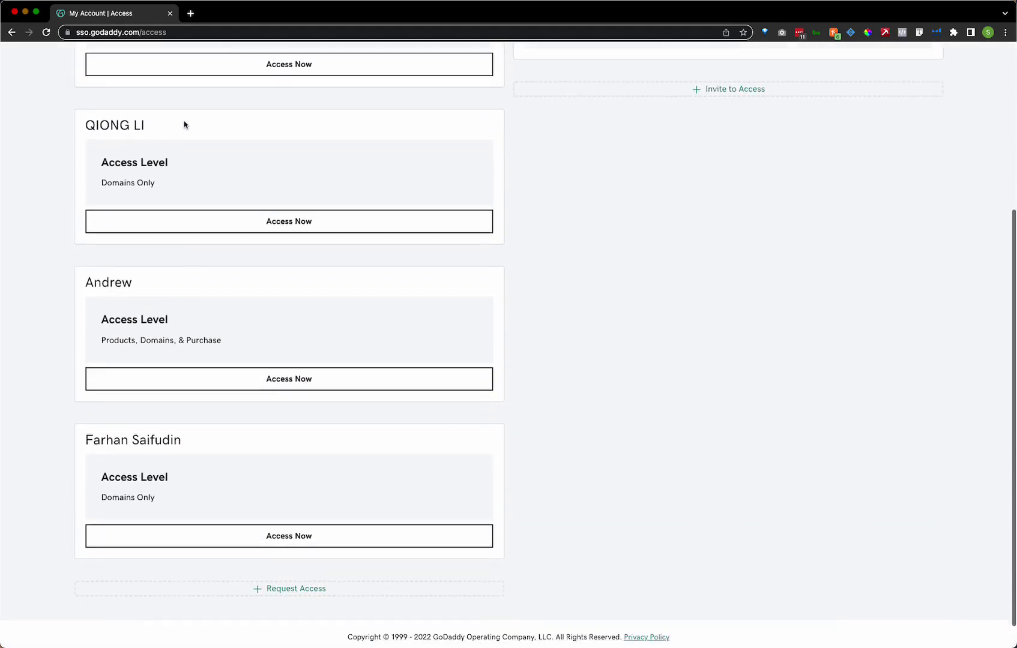
scroll(250, 225, "up", 3)
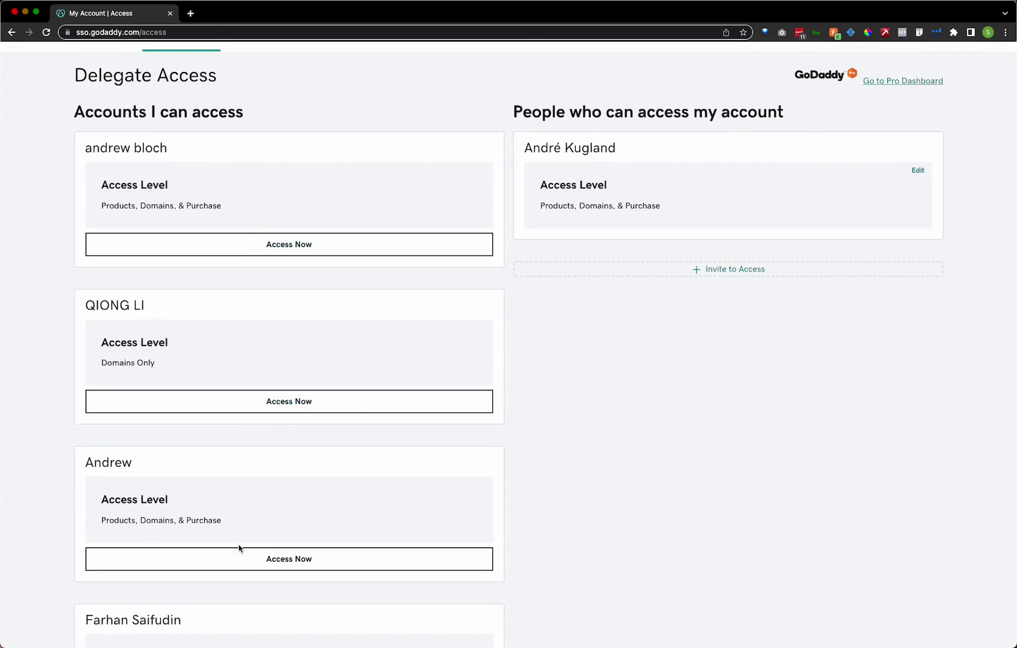
- Access the third client account and browse its domains like unseenscience.com and asihealing.com
left_click(240, 562)
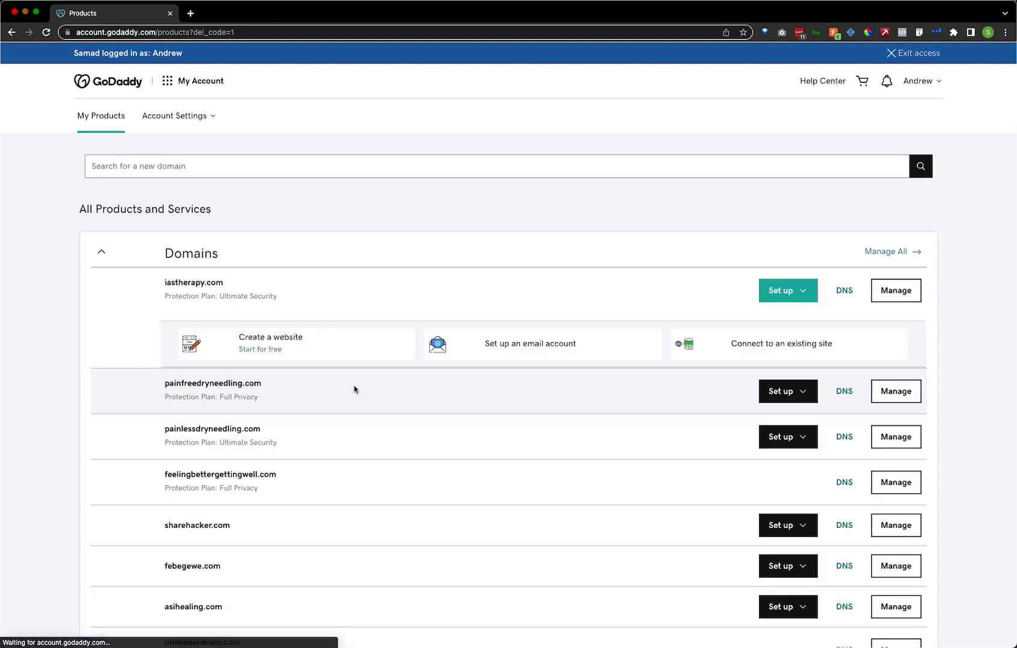
scroll(200, 189, "down", 5)
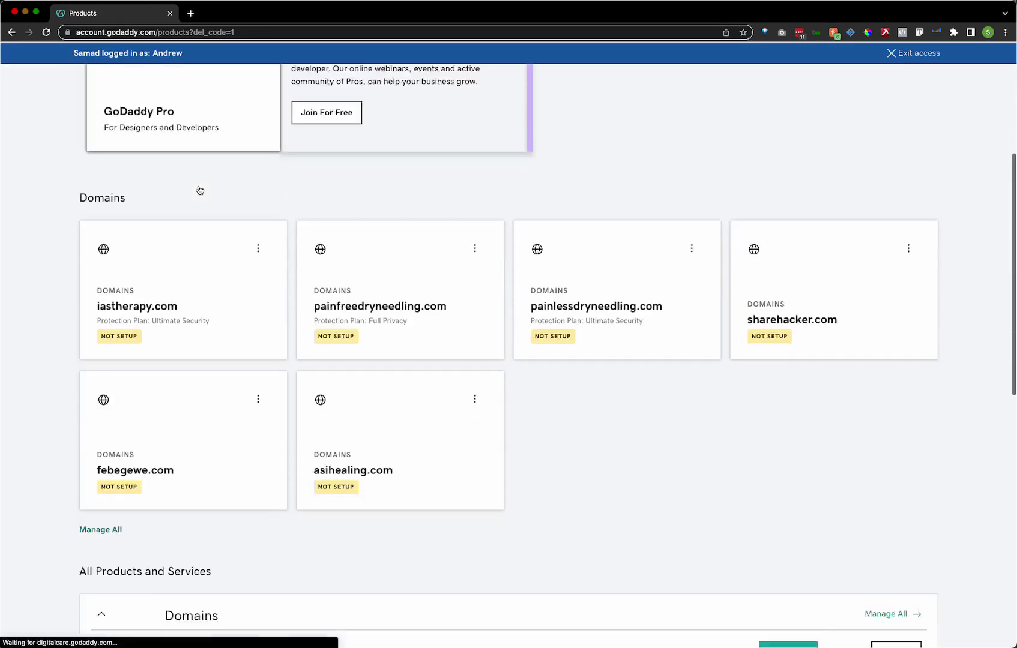
scroll(200, 189, "down", 2)
scroll(200, 191, "up", 4)
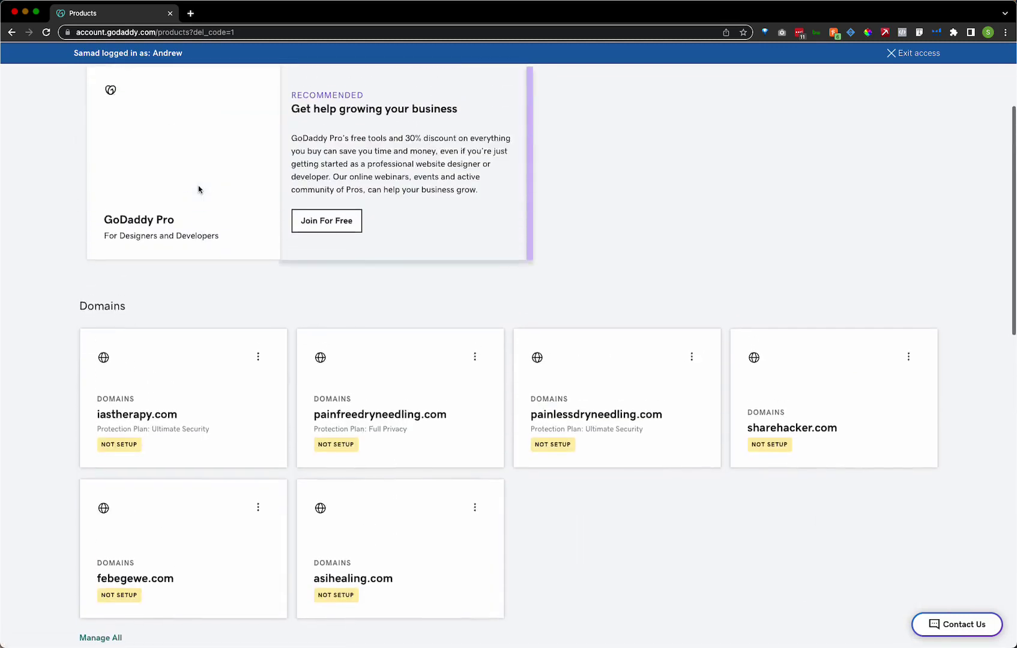
scroll(199, 189, "up", 2)
scroll(199, 189, "down", 10)
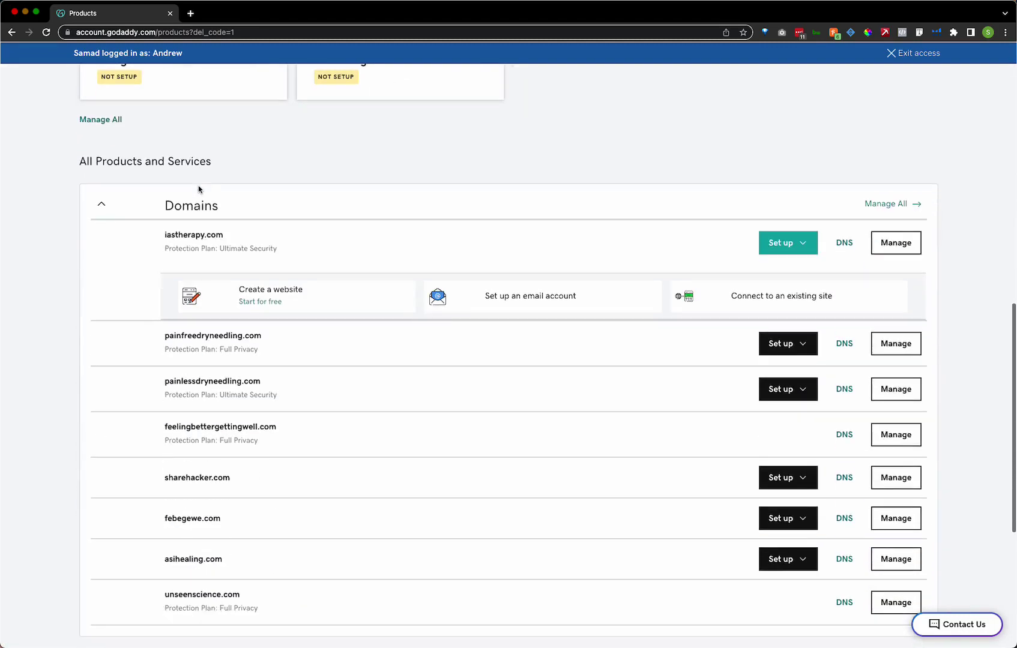
scroll(229, 490, "down", 4)
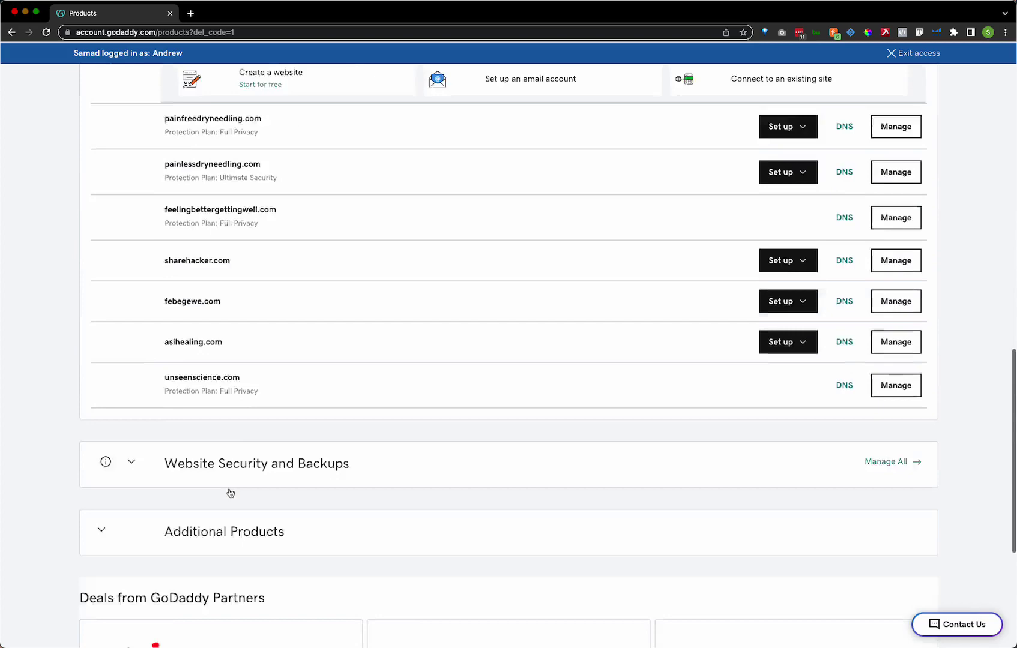
scroll(229, 492, "down", 5)
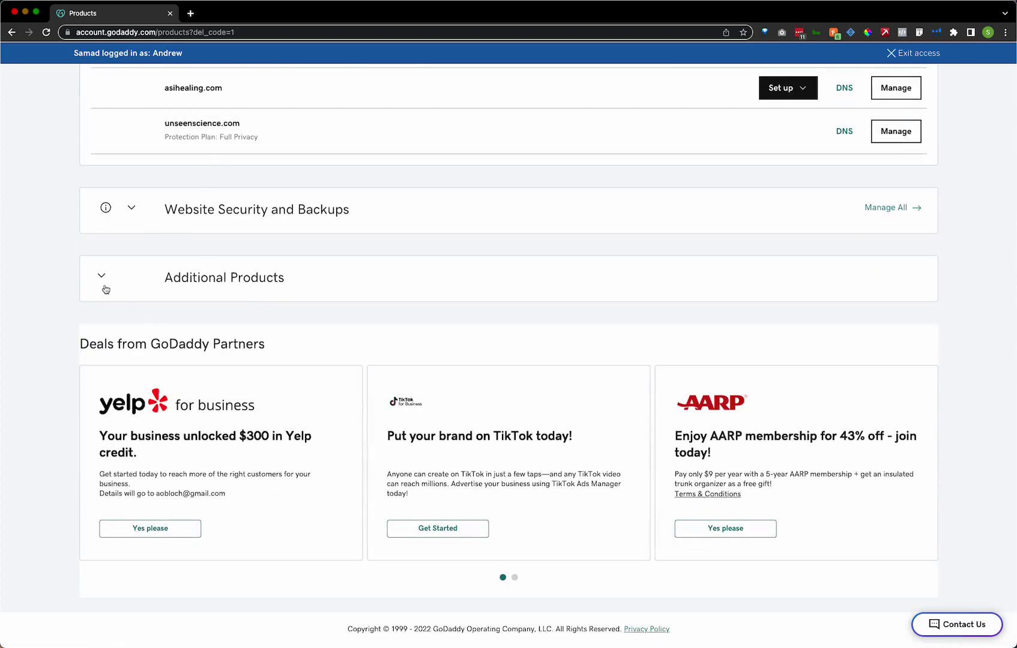
scroll(106, 290, "up", 2)
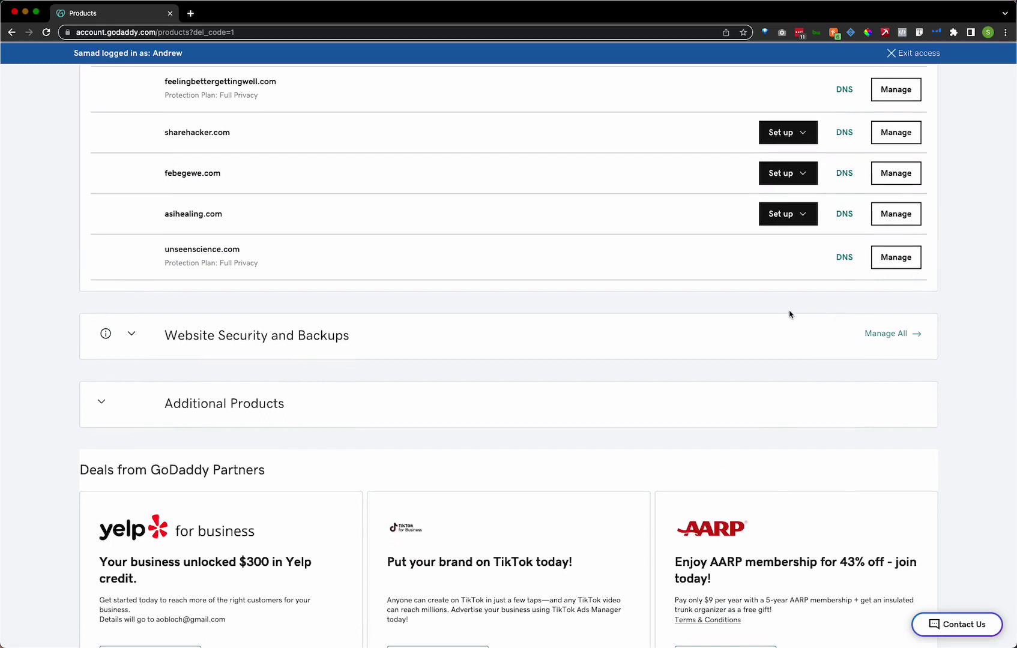
scroll(790, 314, "up", 3)
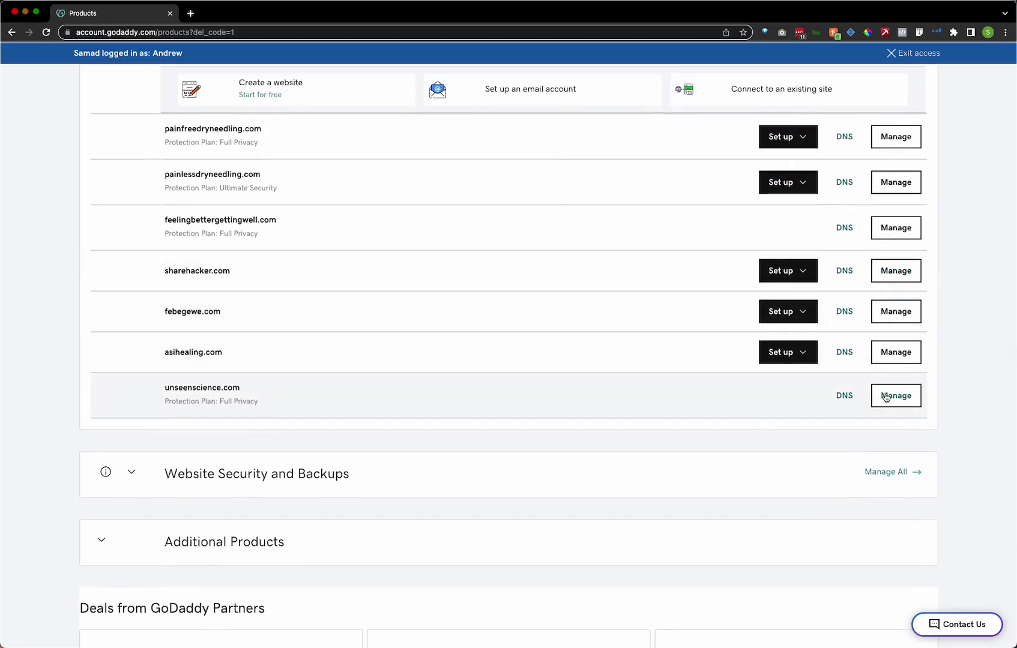
- Open the unseenscience.com dashboard via Manage in the client's Domains list
left_click(887, 396)
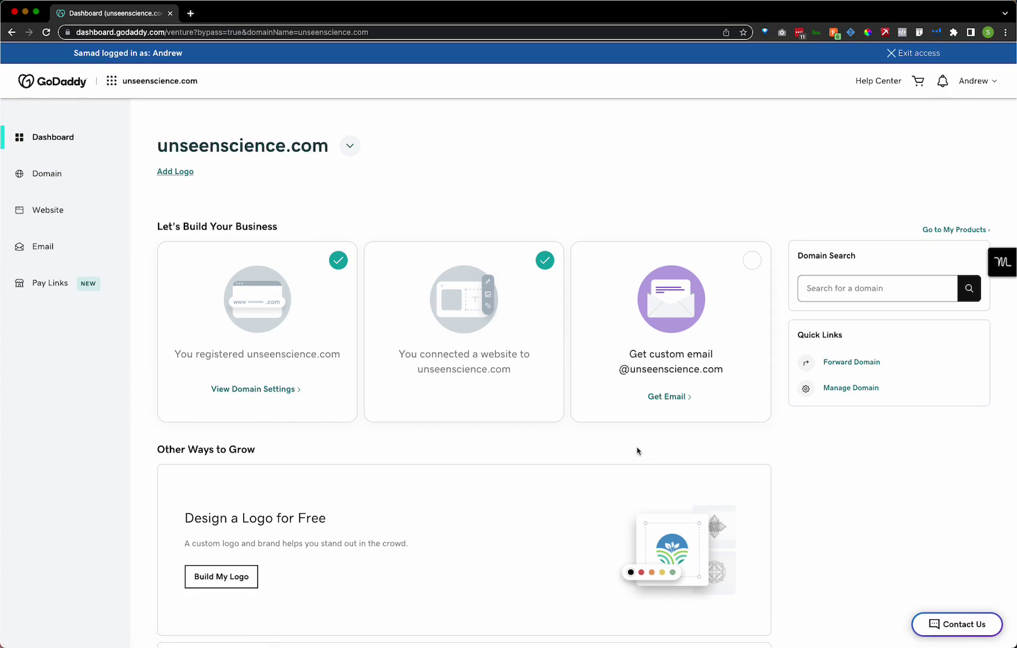
scroll(637, 451, "down", 3)
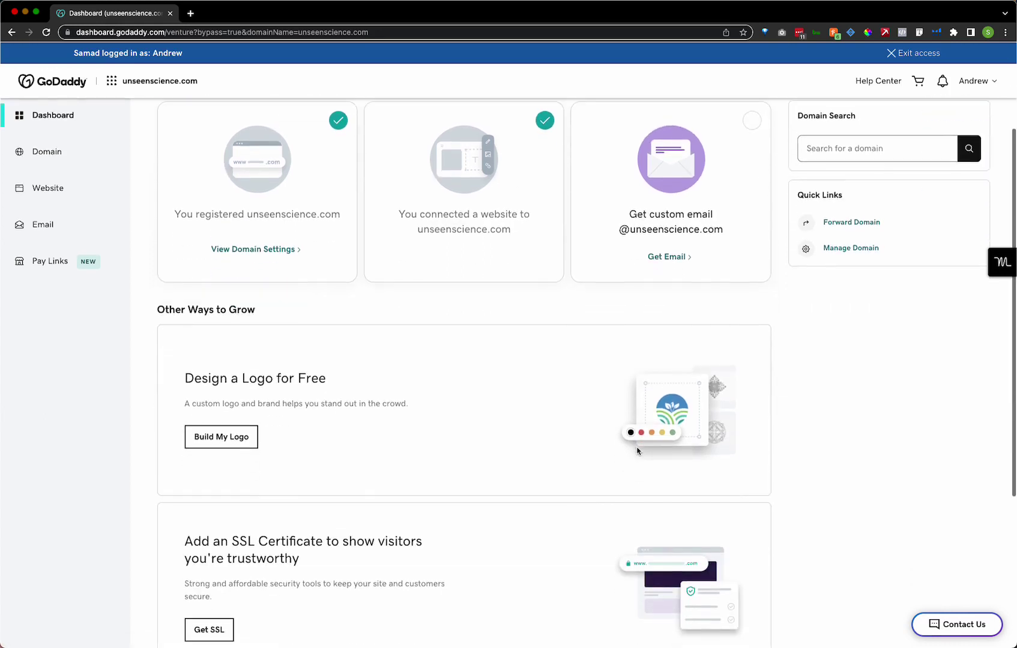
- Open Manage Domain for unseenscience.com and review its settings, including auto-renewal on 9/14/2024
left_click(856, 253)
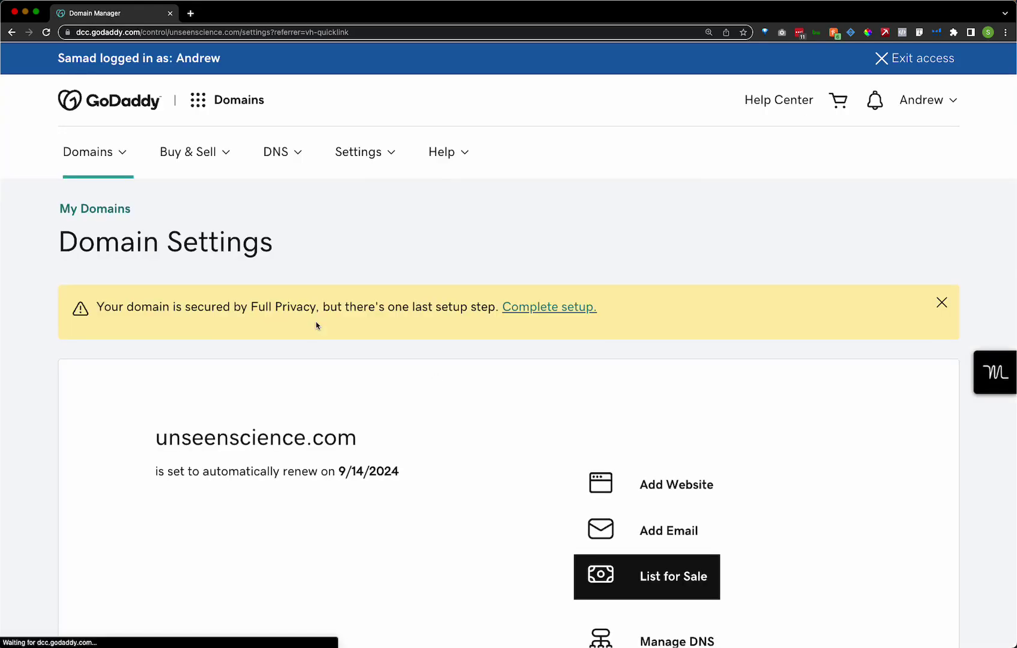
scroll(317, 326, "down", 3)
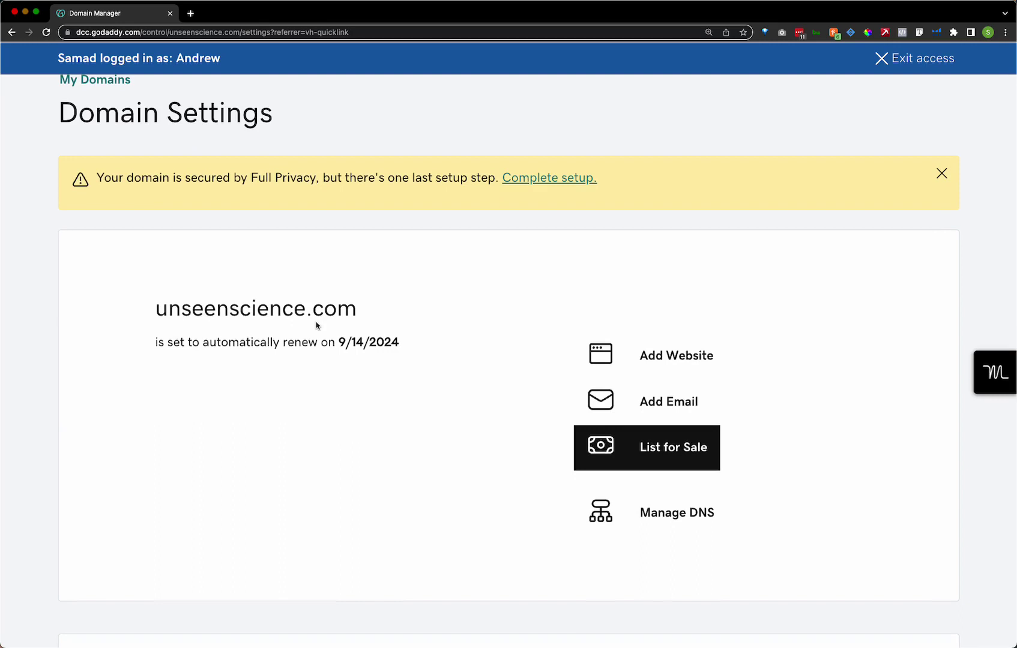
scroll(317, 326, "up", 1)
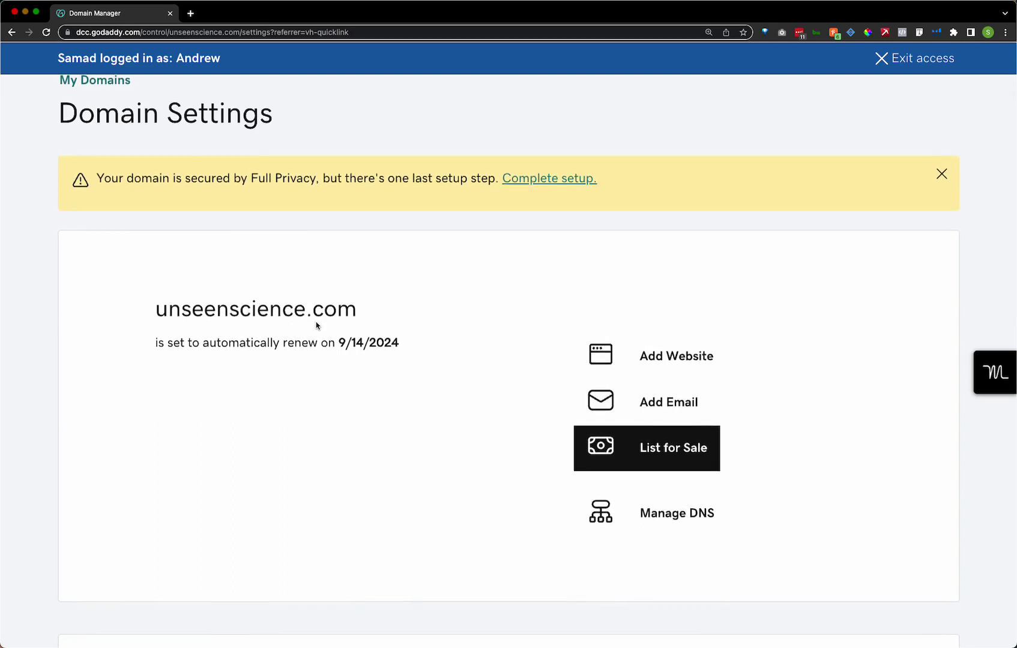
scroll(317, 326, "down", 1)
scroll(317, 326, "down", 1)
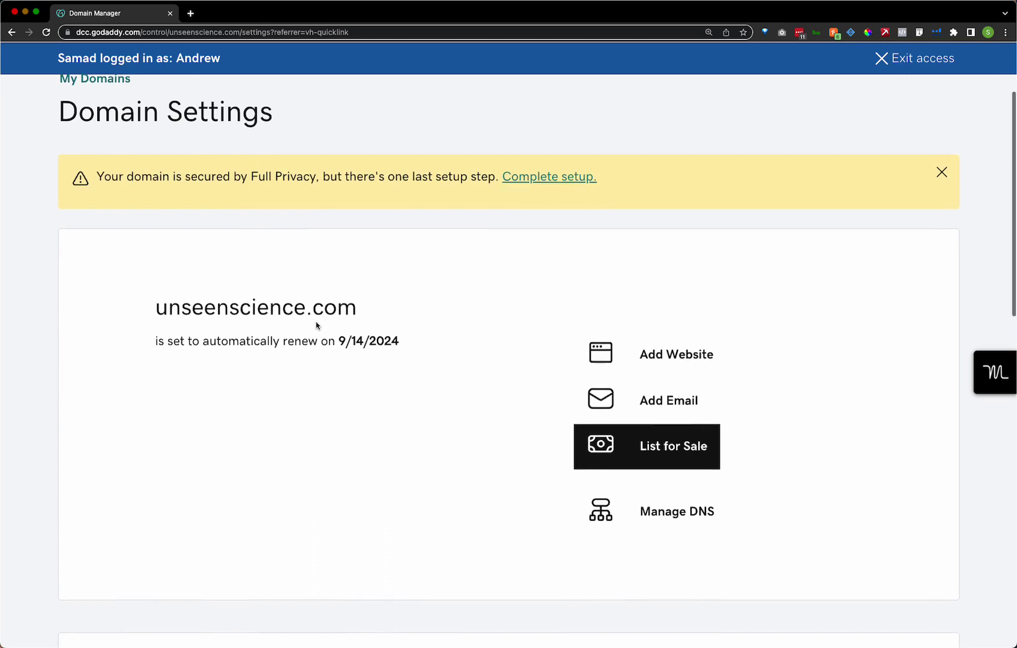